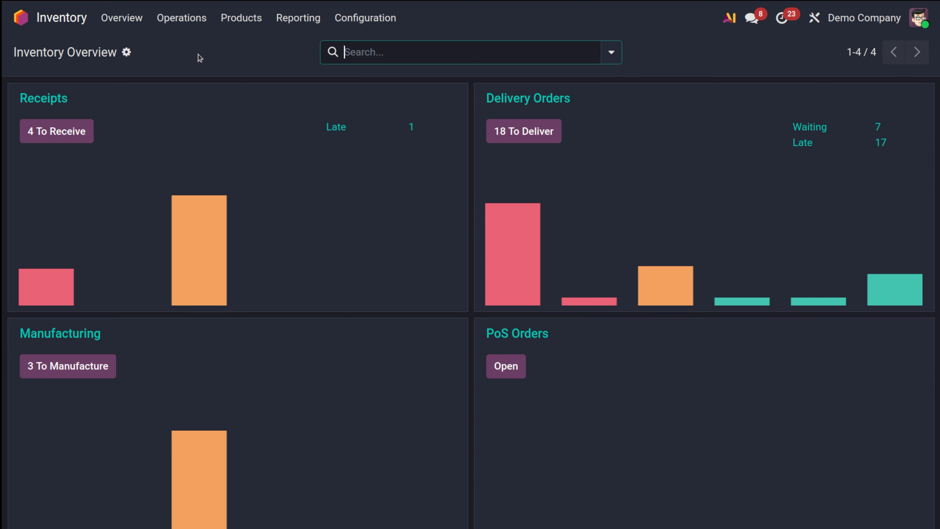
View the receipts list, and search the Goods products for "office" to check the on-hand stock.
{"action": "left_click", "coordinate": [196, 21]}
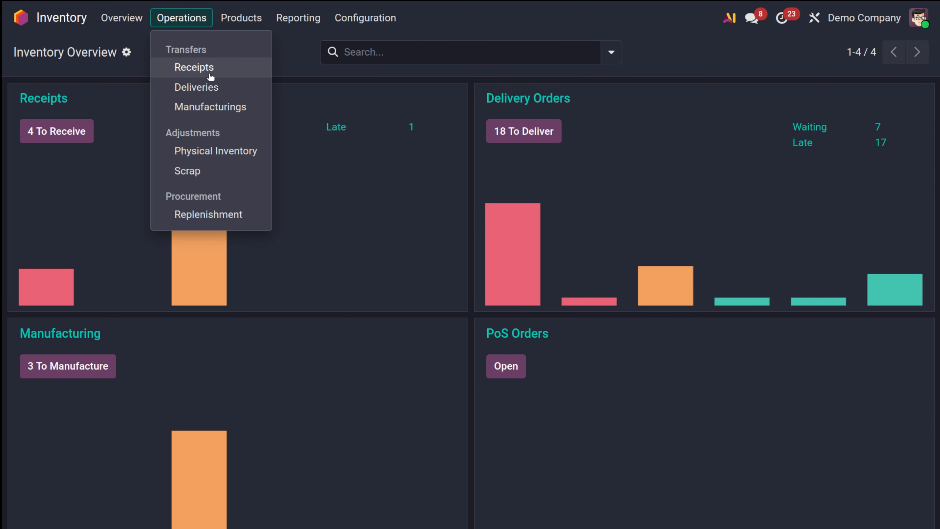
{"action": "left_click", "coordinate": [185, 67]}
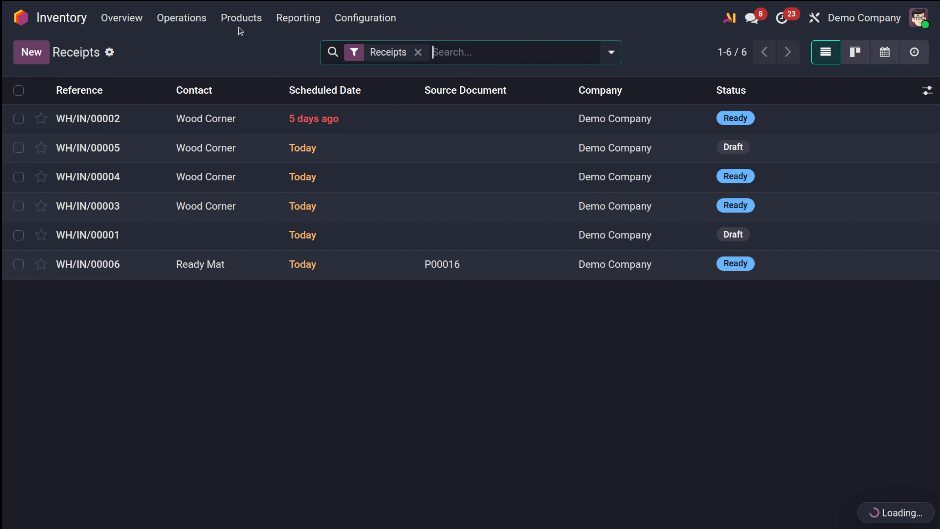
{"action": "left_click", "coordinate": [241, 19]}
{"action": "left_click", "coordinate": [251, 52]}
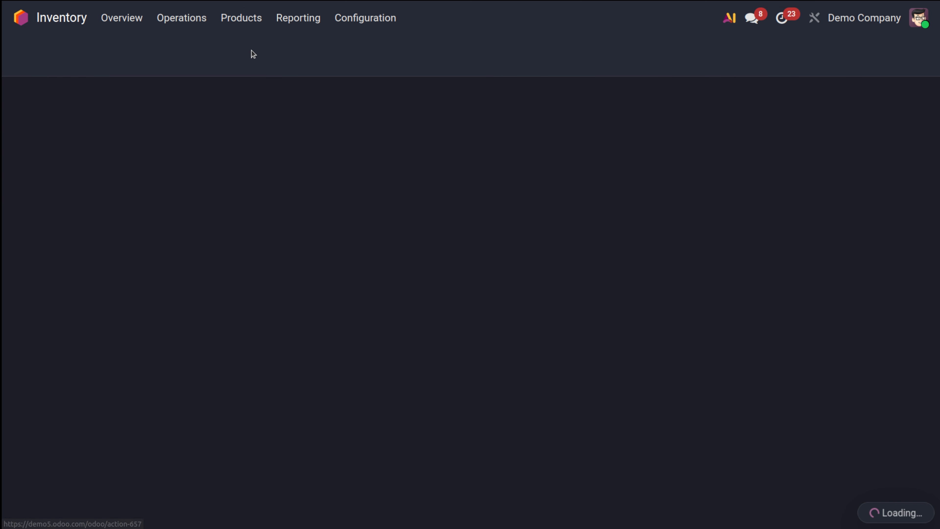
{"action": "type", "text": "off"}
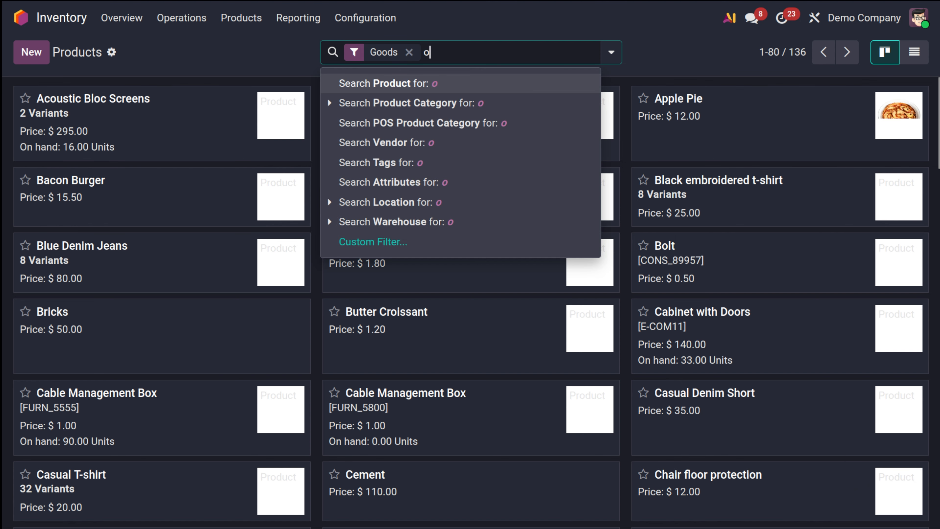
{"action": "type", "text": "ice"}
{"action": "key", "text": "Return"}
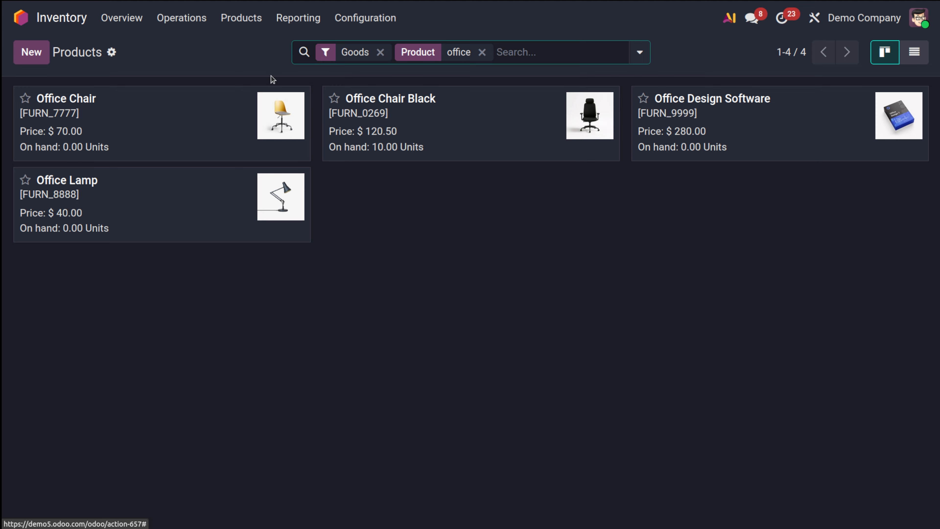
Create a new receipt and choose an individual contact as the party the goods are received from.
{"action": "left_click", "coordinate": [186, 24]}
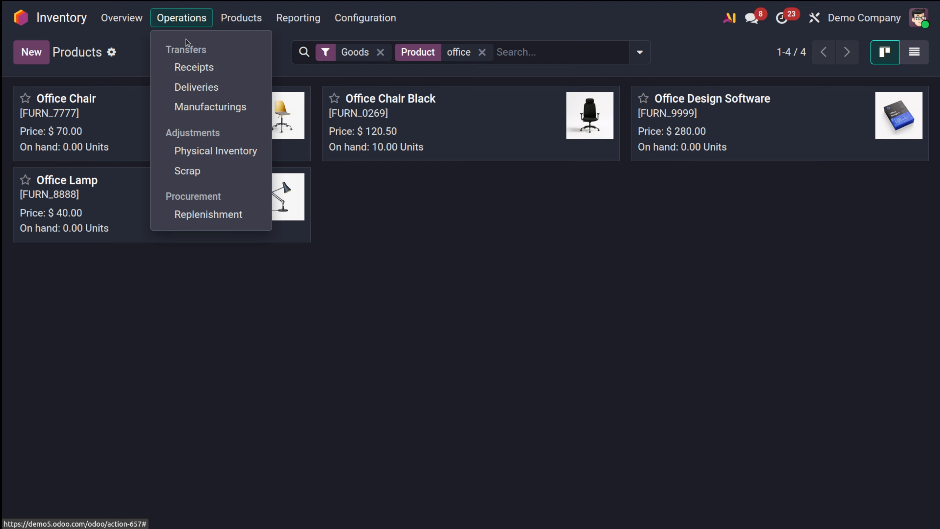
{"action": "left_click", "coordinate": [190, 72]}
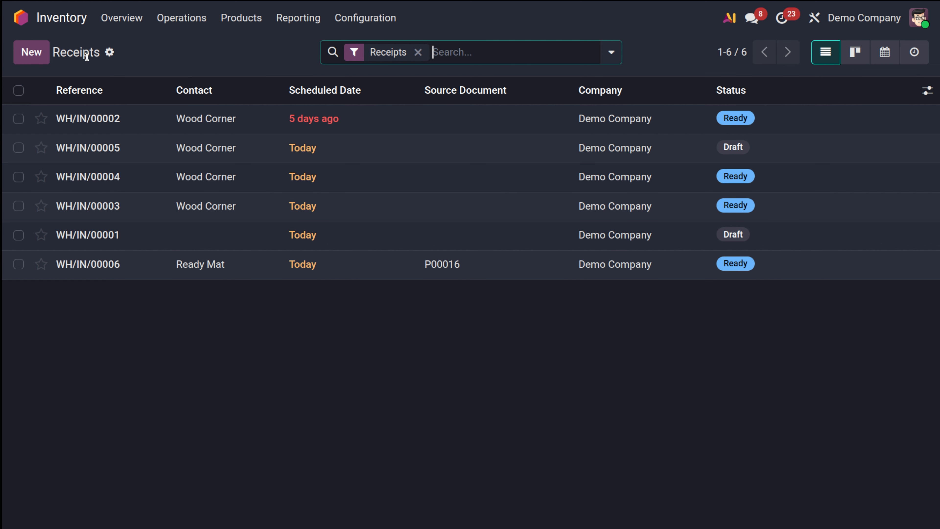
{"action": "left_click", "coordinate": [45, 52]}
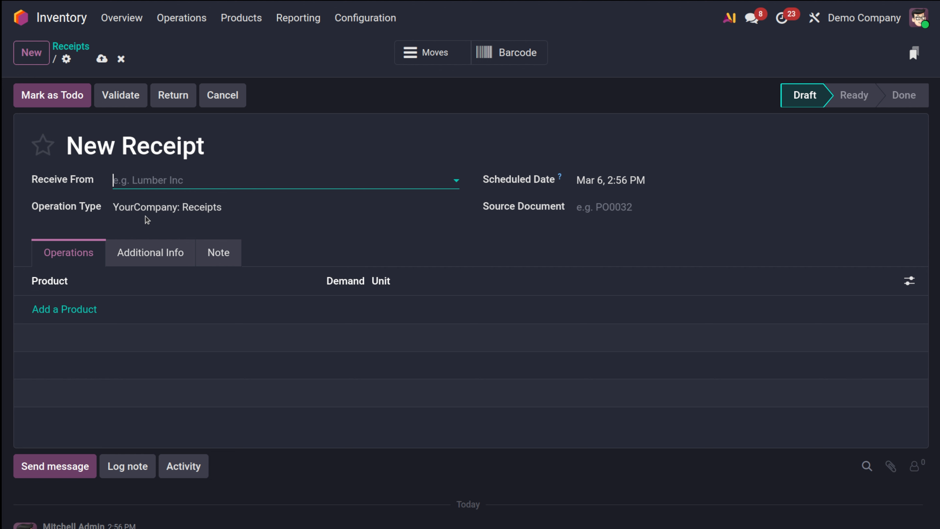
{"action": "left_click", "coordinate": [210, 186]}
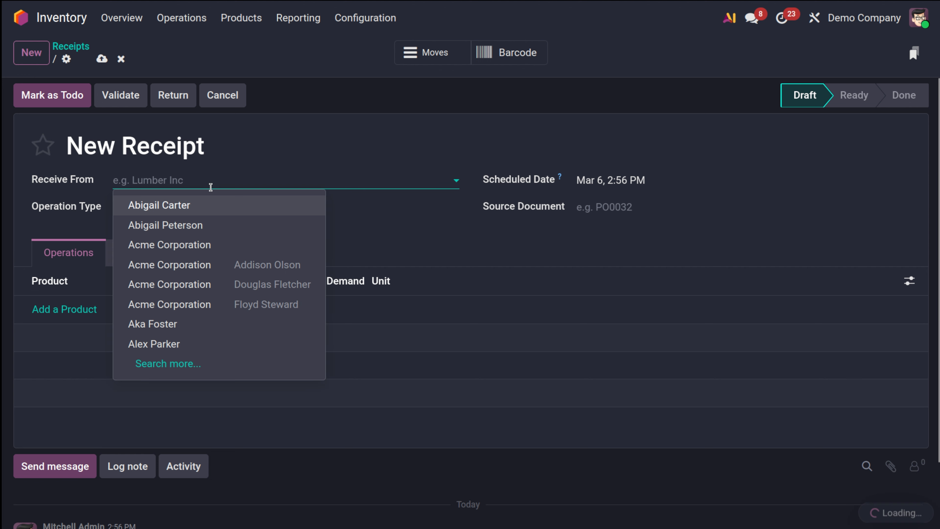
{"action": "left_click", "coordinate": [227, 327]}
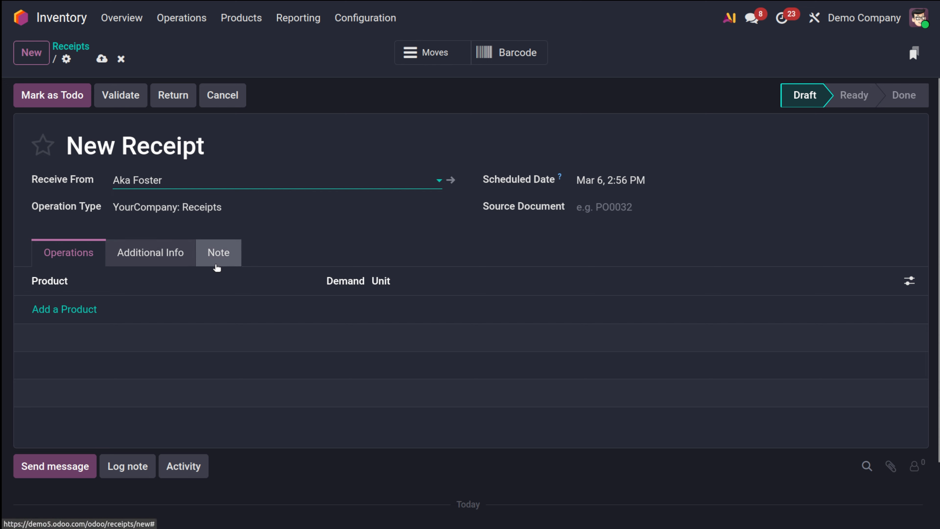
Add the product Office Chair (FURN_7777) to the receipt with a demand of 50 units and validate the receipt.
{"action": "left_click", "coordinate": [56, 313]}
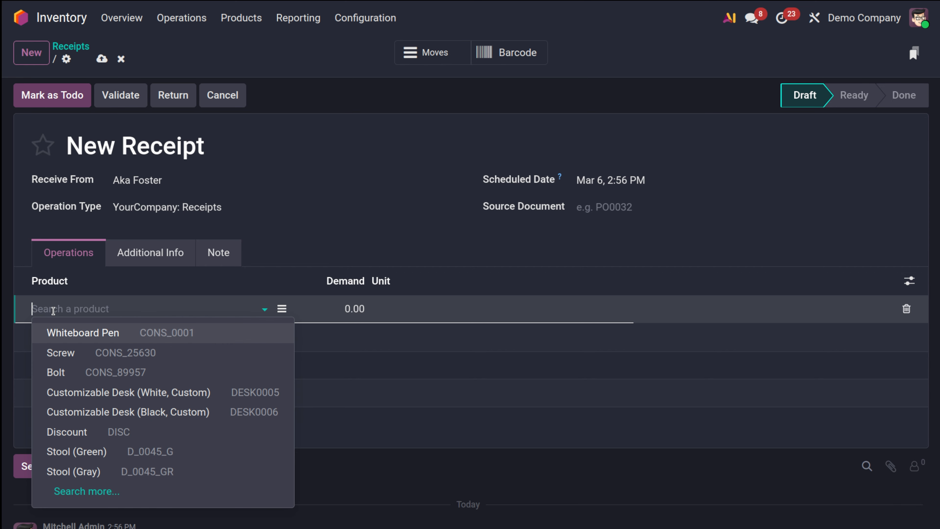
{"action": "type", "text": "off"}
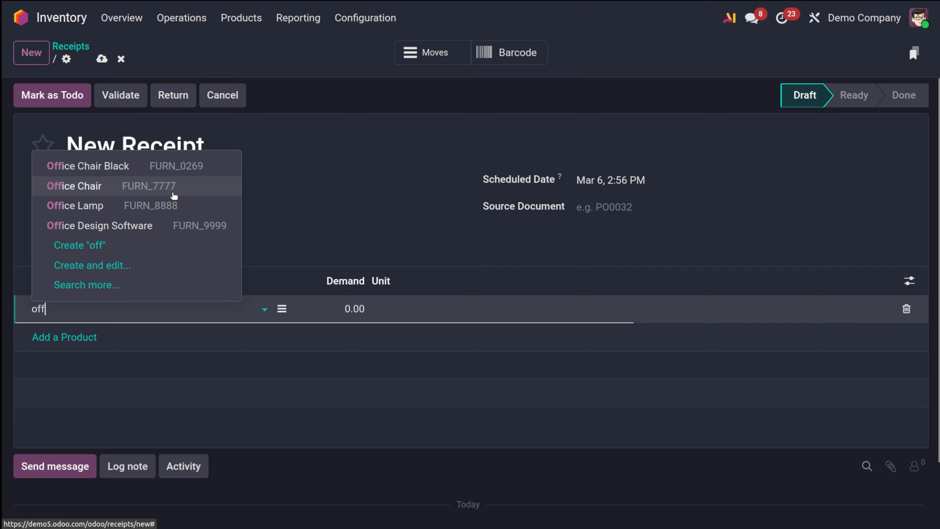
{"action": "left_click", "coordinate": [172, 191]}
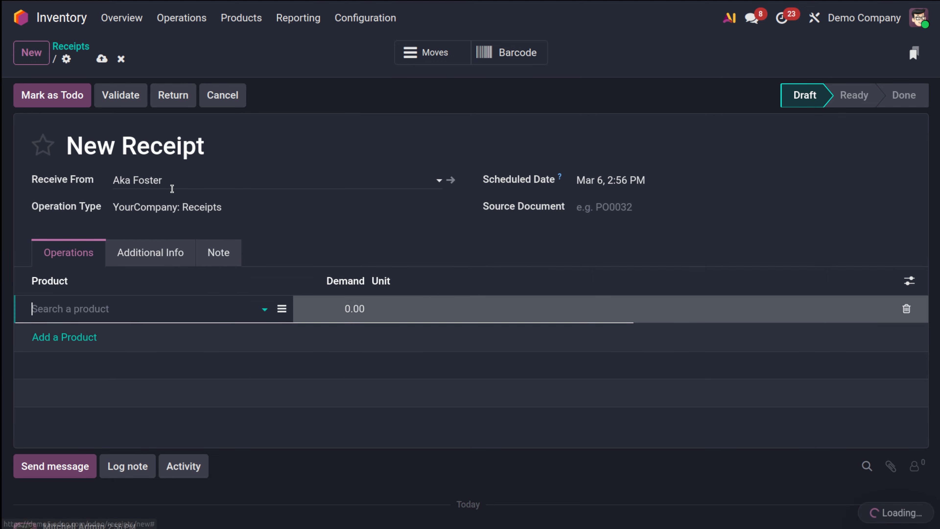
{"action": "left_click", "coordinate": [359, 304]}
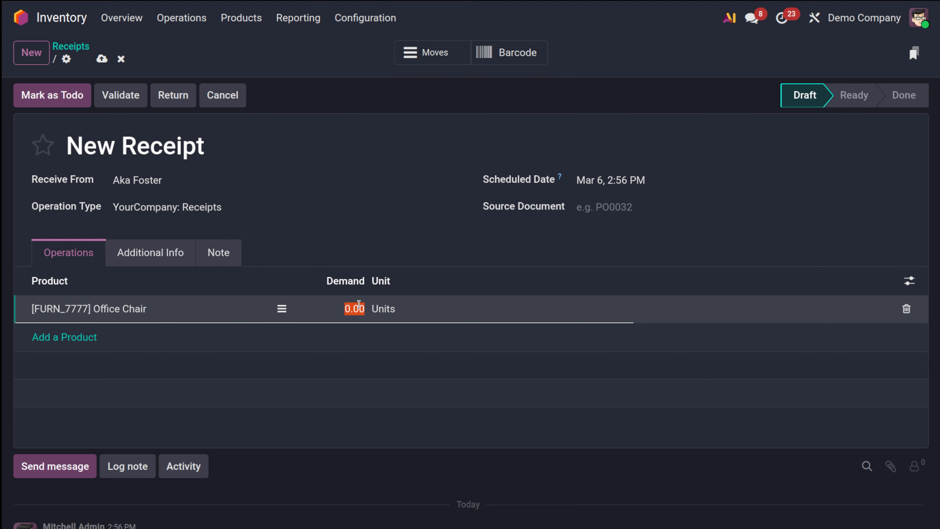
{"action": "type", "text": "45"}
{"action": "left_click", "coordinate": [374, 239]}
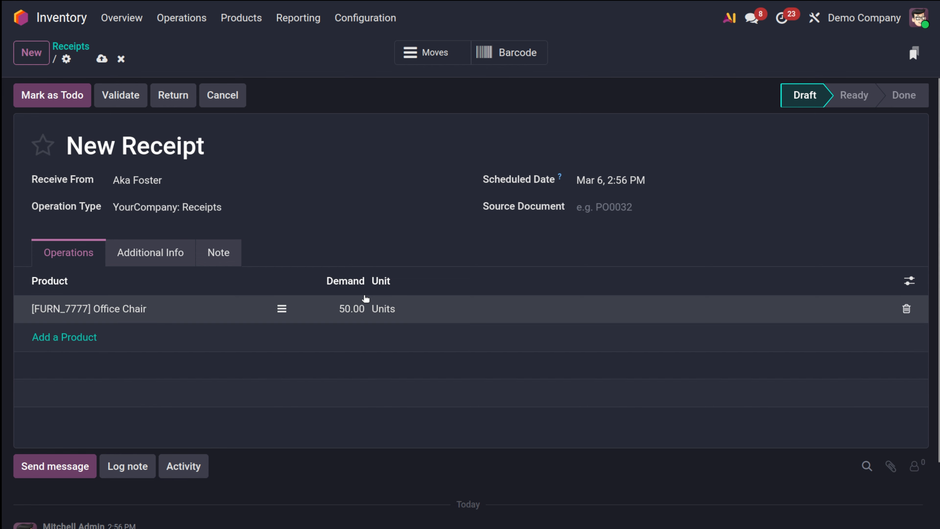
{"action": "left_click", "coordinate": [119, 98]}
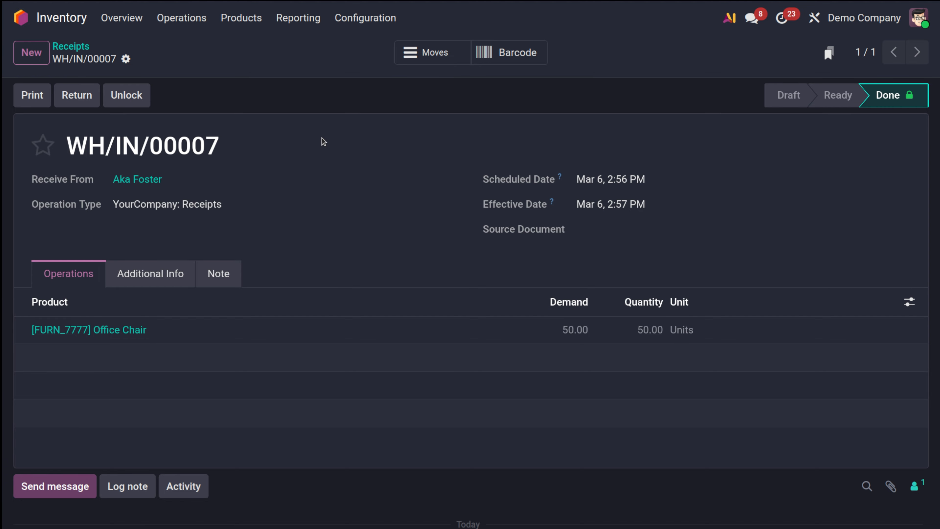
Review the detailed stock moves of the validated receipt and star the receipt.
{"action": "left_click", "coordinate": [430, 54]}
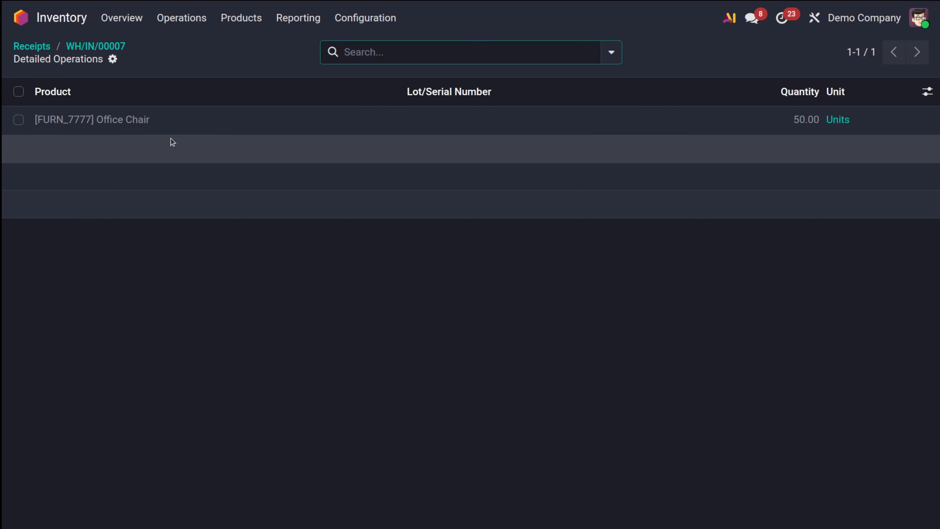
{"action": "left_click", "coordinate": [116, 47]}
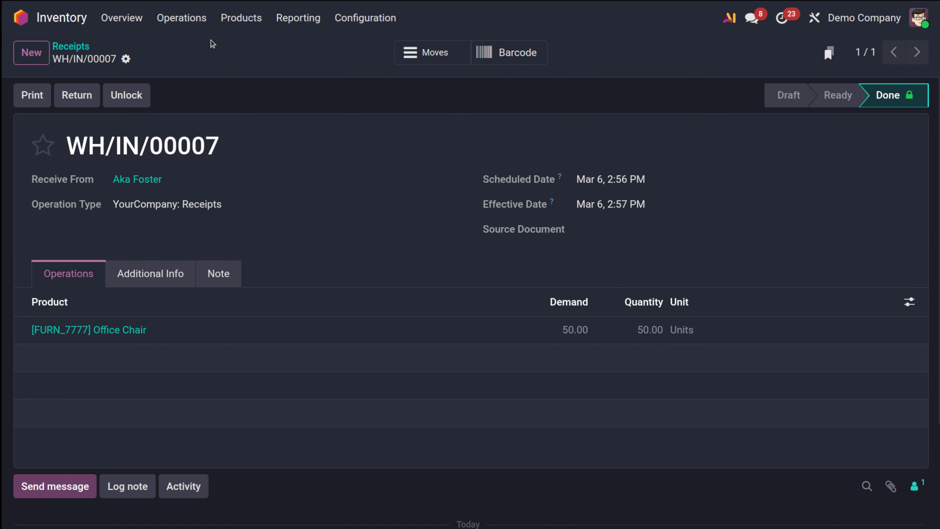
{"action": "left_click", "coordinate": [43, 146]}
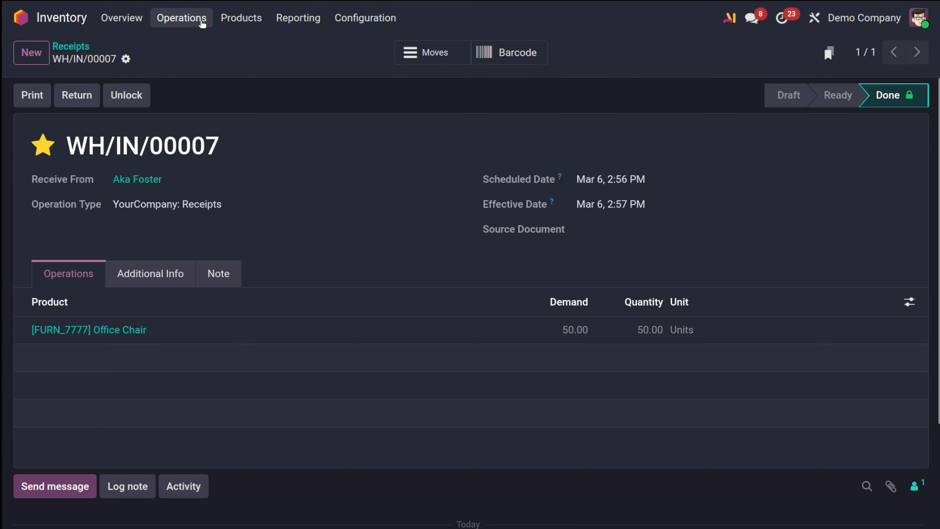
Search the products for "office" and open the Office Chair (FURN_7777) record to check its stock quantity.
{"action": "left_click", "coordinate": [242, 17]}
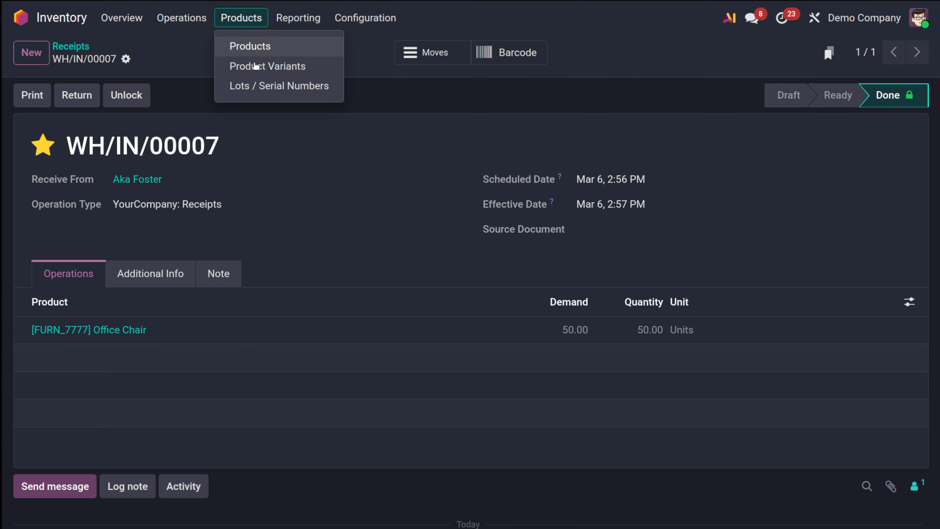
{"action": "left_click", "coordinate": [255, 46]}
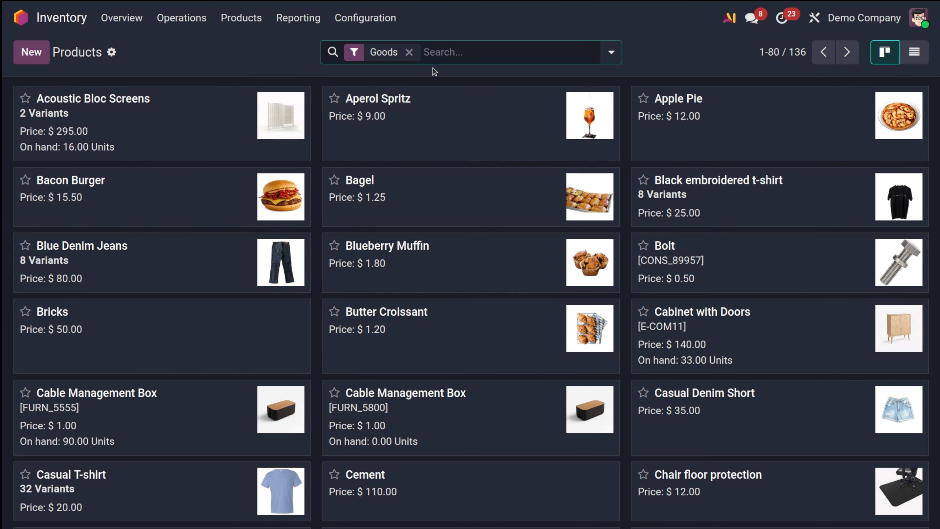
{"action": "type", "text": "office"}
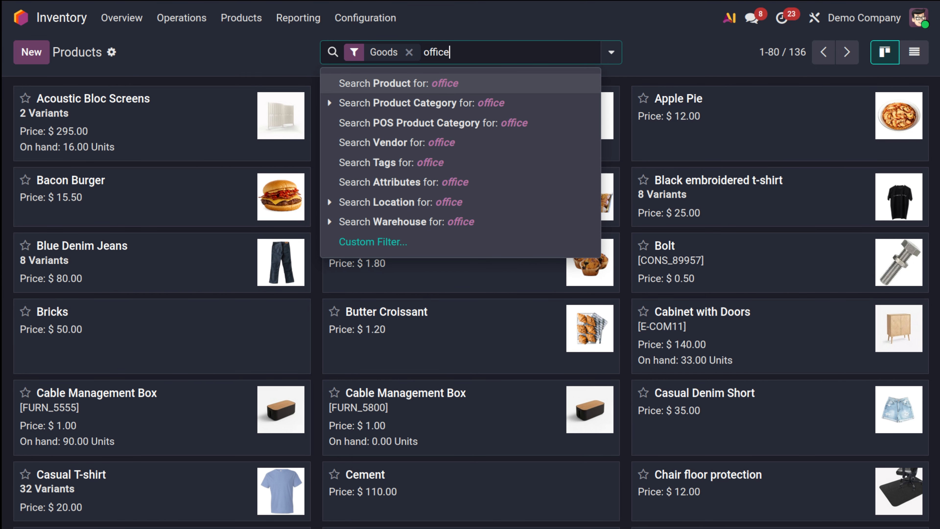
{"action": "key", "text": "Return"}
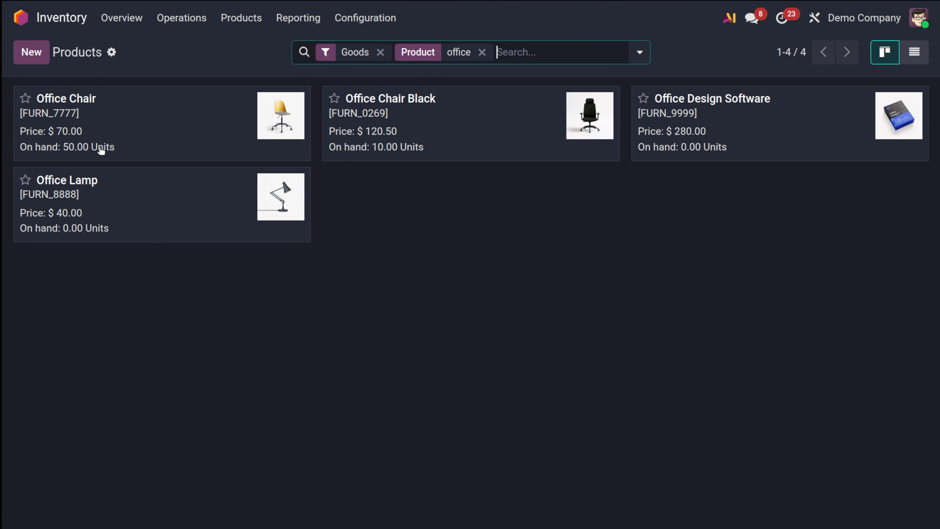
{"action": "left_click", "coordinate": [134, 134]}
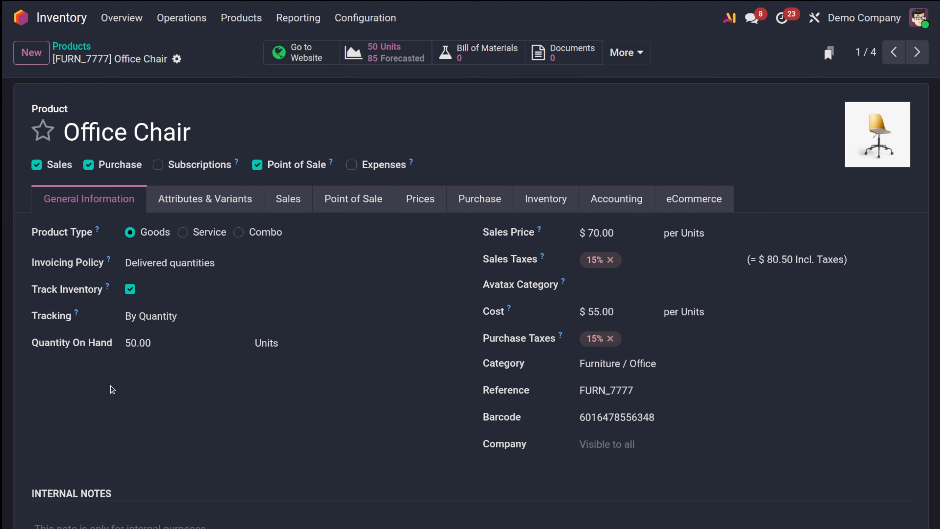
Create a new delivery order and choose an individual contact as the delivery address.
{"action": "left_click", "coordinate": [186, 22]}
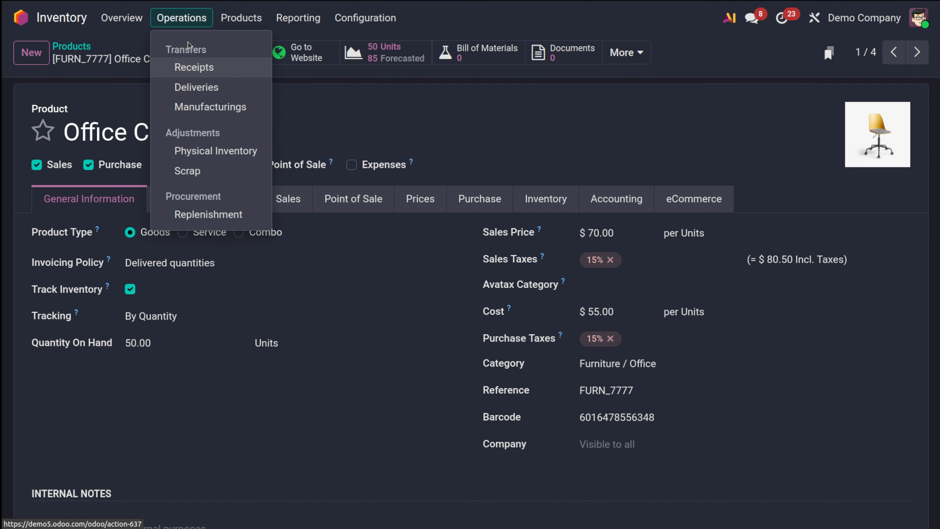
{"action": "left_click", "coordinate": [220, 88]}
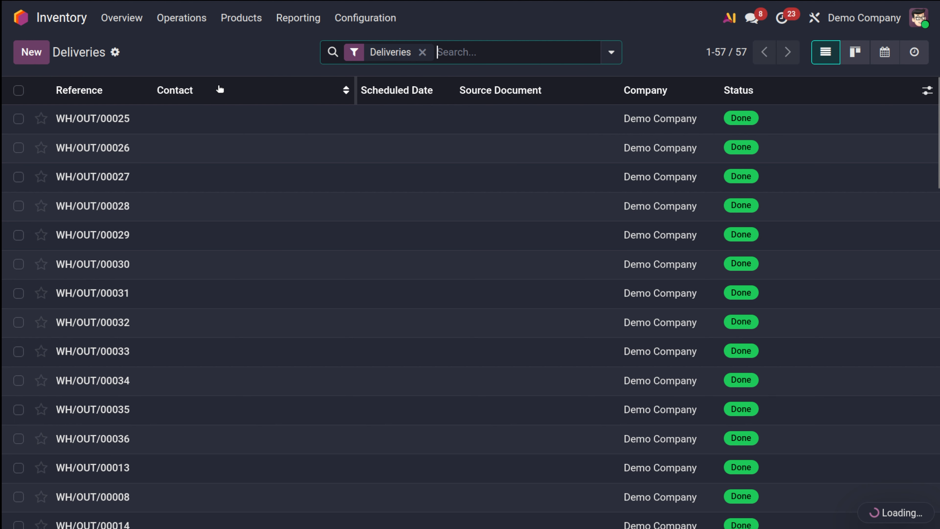
{"action": "left_click", "coordinate": [38, 61]}
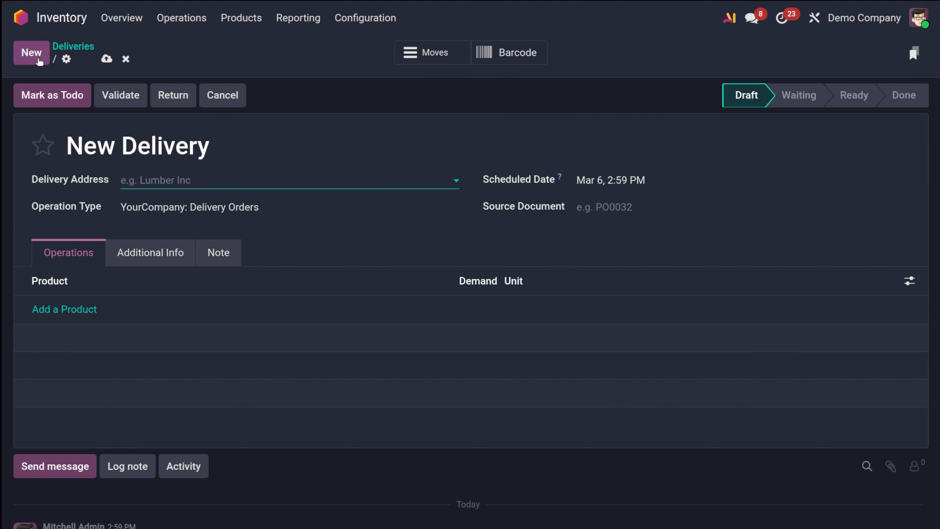
{"action": "left_click", "coordinate": [180, 181]}
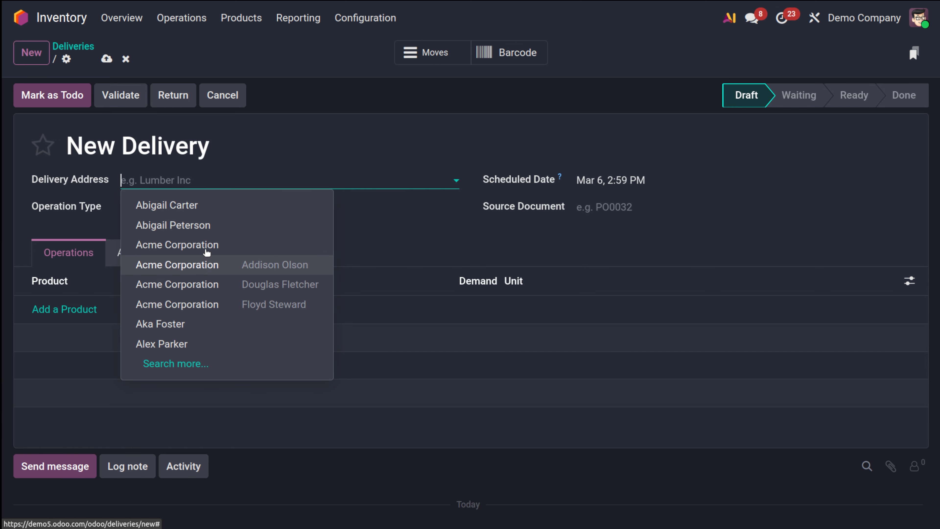
{"action": "left_click", "coordinate": [207, 224]}
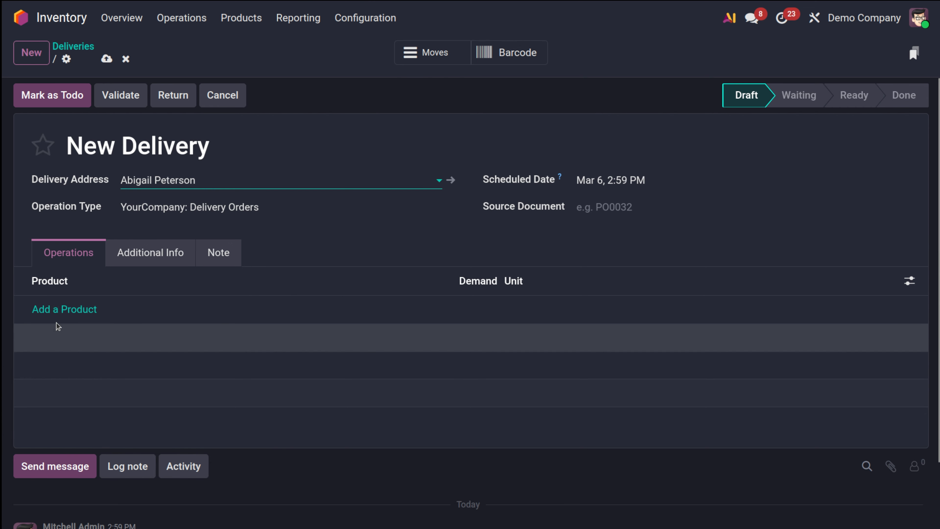
Add the product Office Chair (FURN_7777) to the new delivery with a demand of 5 units.
{"action": "left_click", "coordinate": [58, 309]}
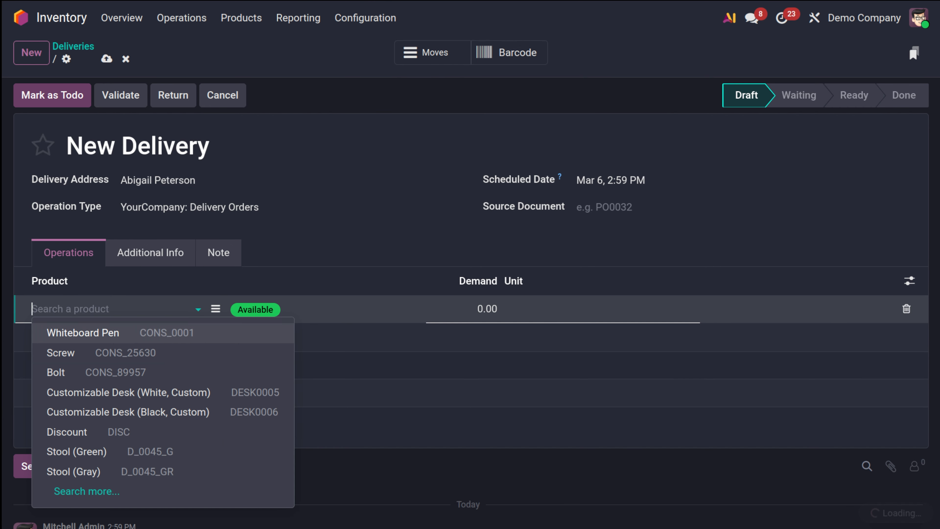
{"action": "type", "text": "off"}
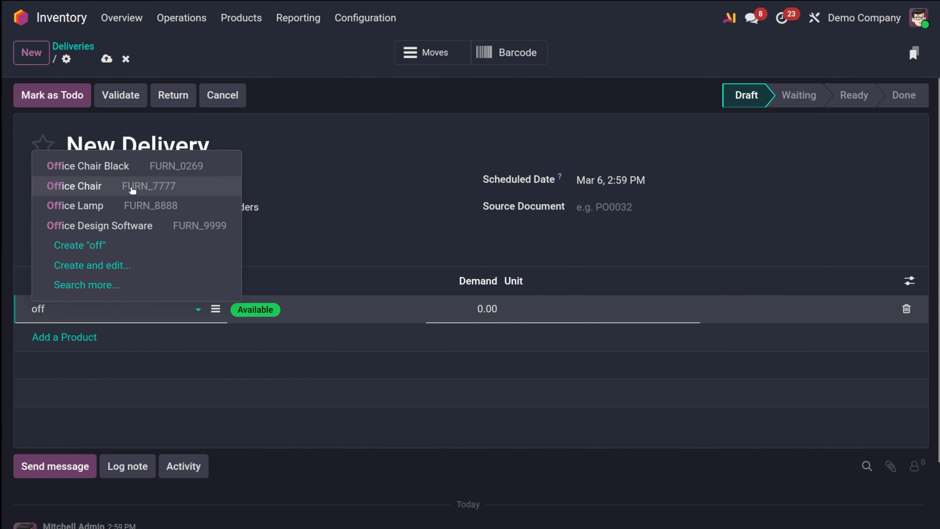
{"action": "left_click", "coordinate": [130, 187]}
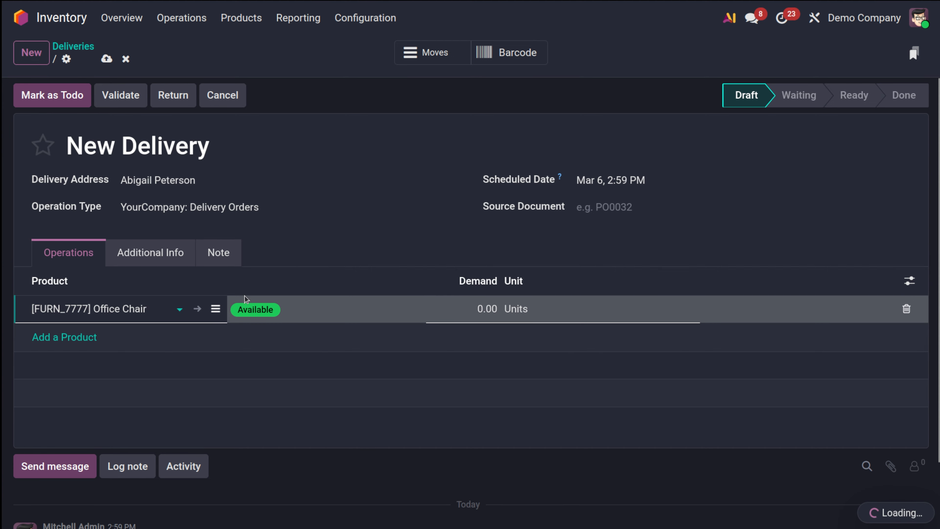
{"action": "left_click", "coordinate": [487, 310]}
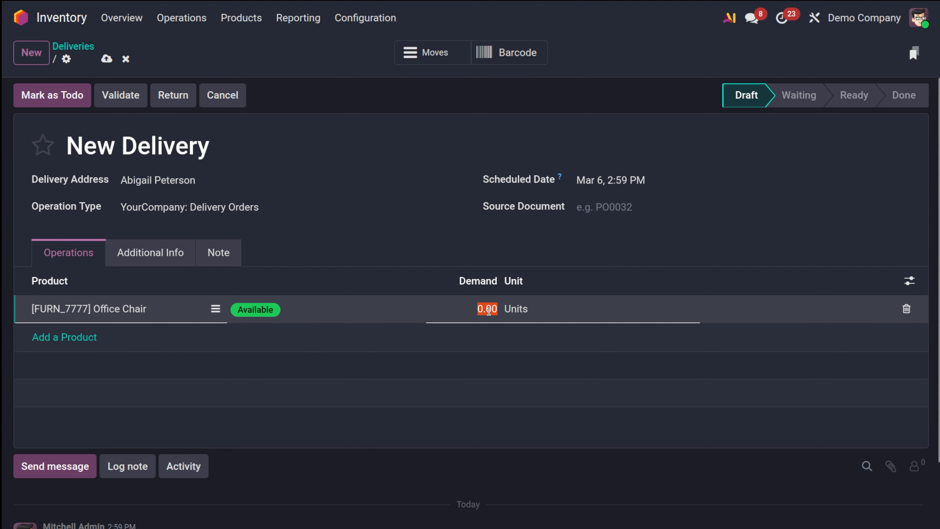
{"action": "type", "text": "5"}
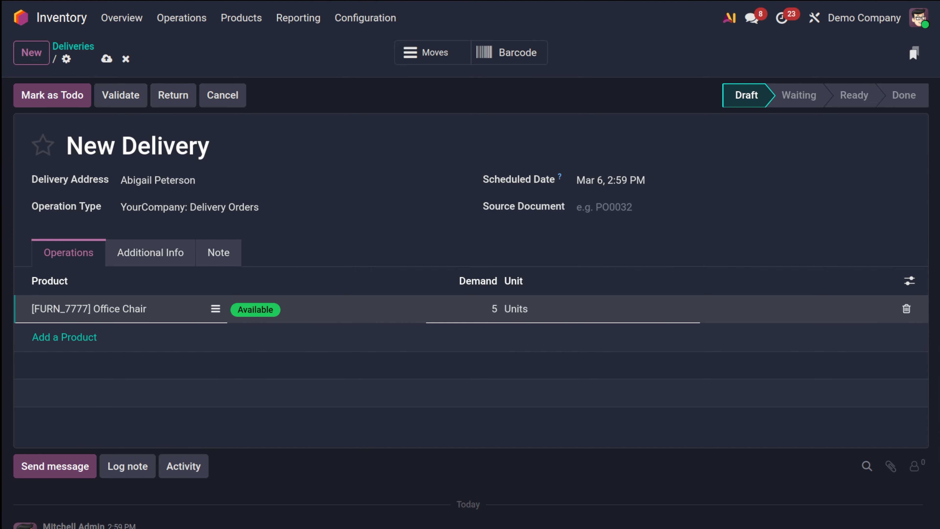
{"action": "left_click", "coordinate": [365, 239]}
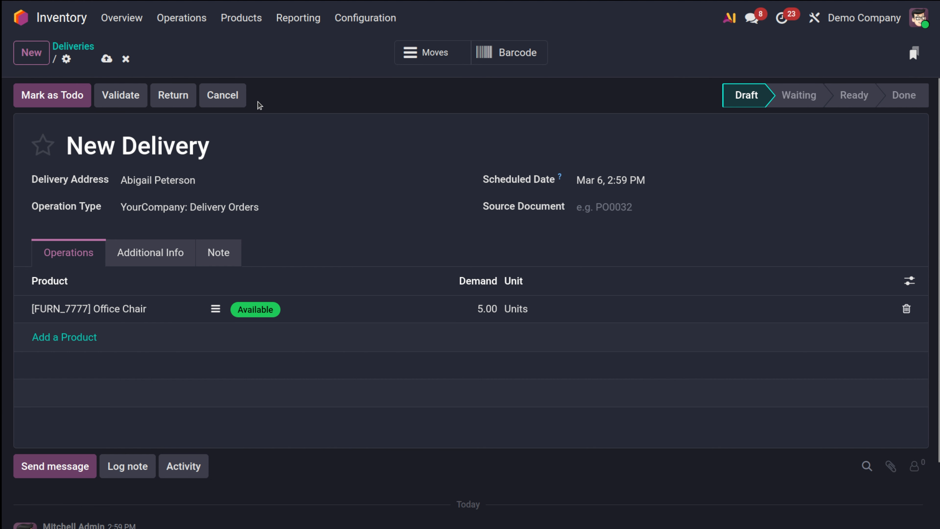
Validate the delivery order, confirming the SMS notification, and review its detailed stock moves before returning to the order.
{"action": "left_click", "coordinate": [117, 94]}
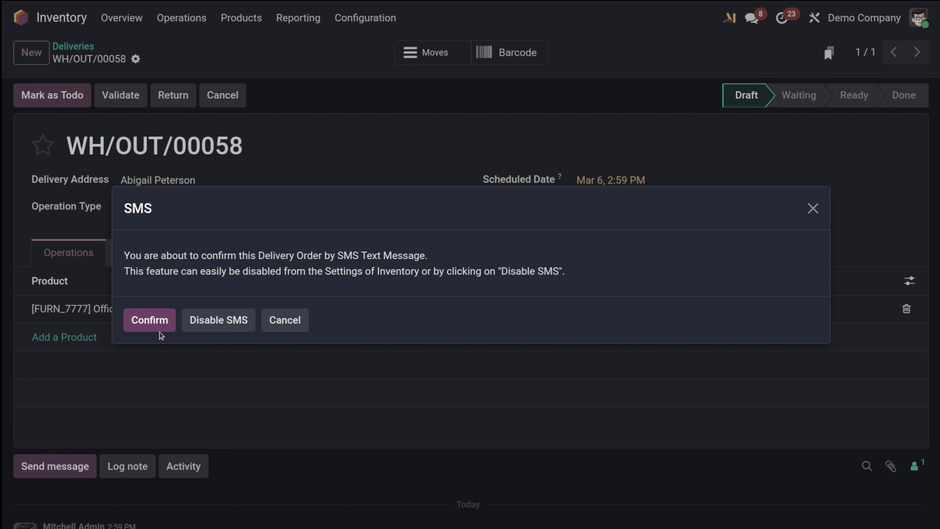
{"action": "left_click", "coordinate": [160, 325]}
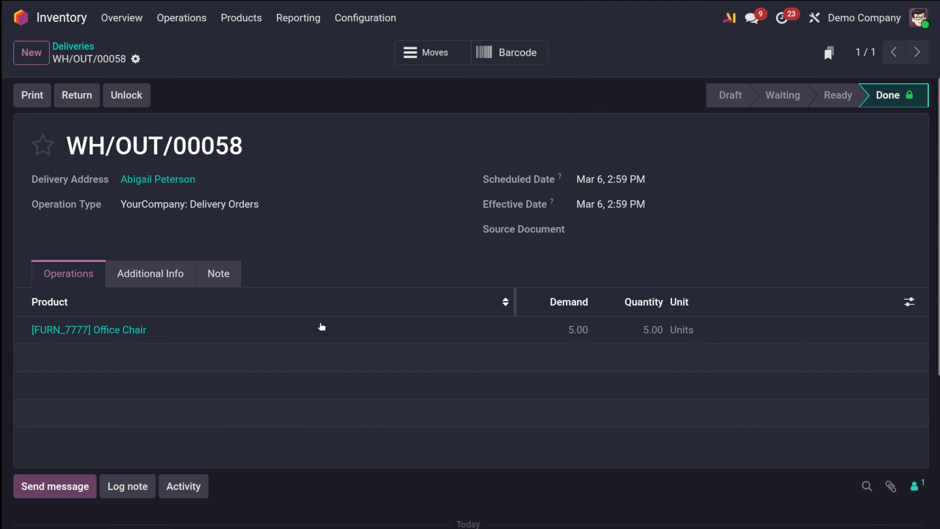
{"action": "left_click", "coordinate": [437, 54]}
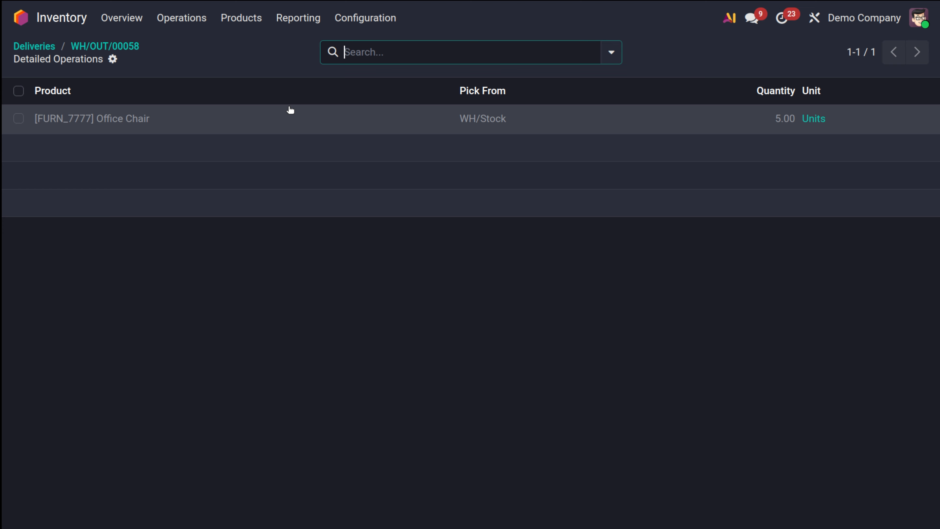
{"action": "left_click", "coordinate": [121, 45]}
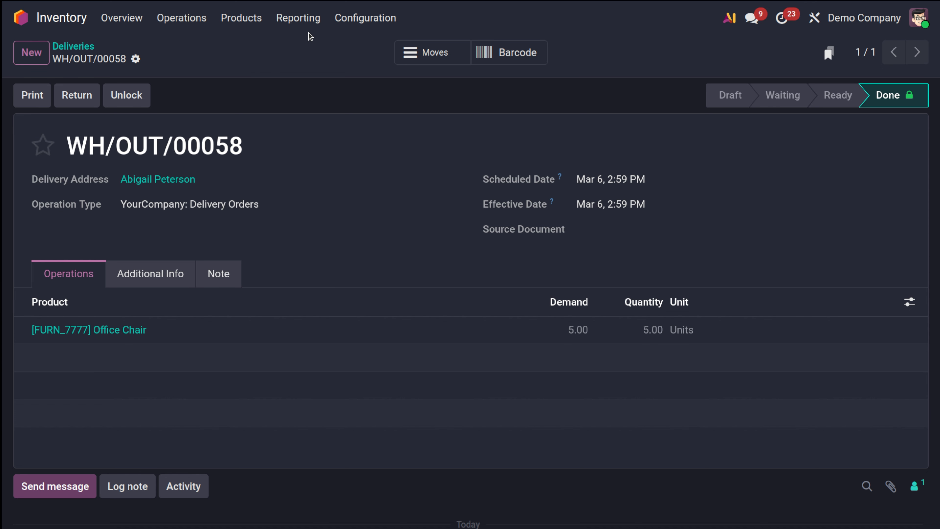
Search the products for "office" and reopen the Office Chair (FURN_7777) record to check its on-hand quantity after the delivery.
{"action": "left_click", "coordinate": [241, 24]}
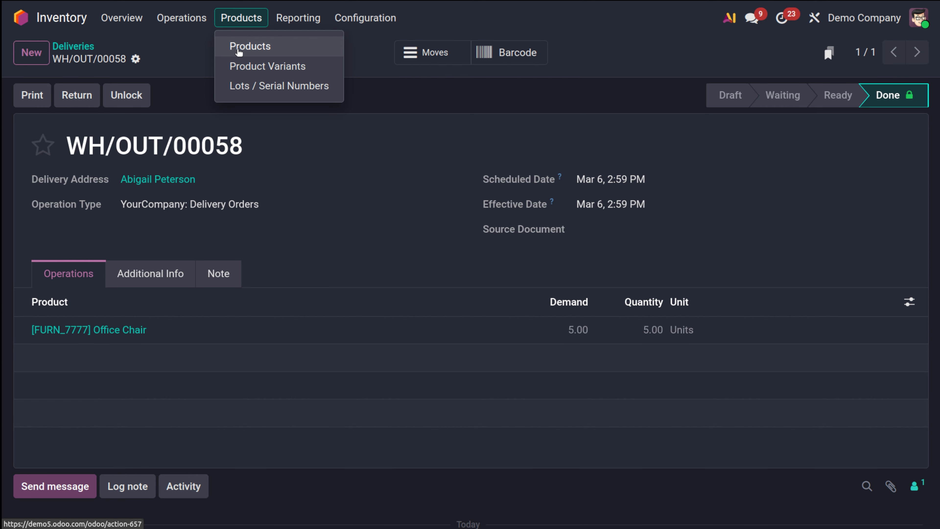
{"action": "left_click", "coordinate": [236, 44]}
{"action": "type", "text": "offu"}
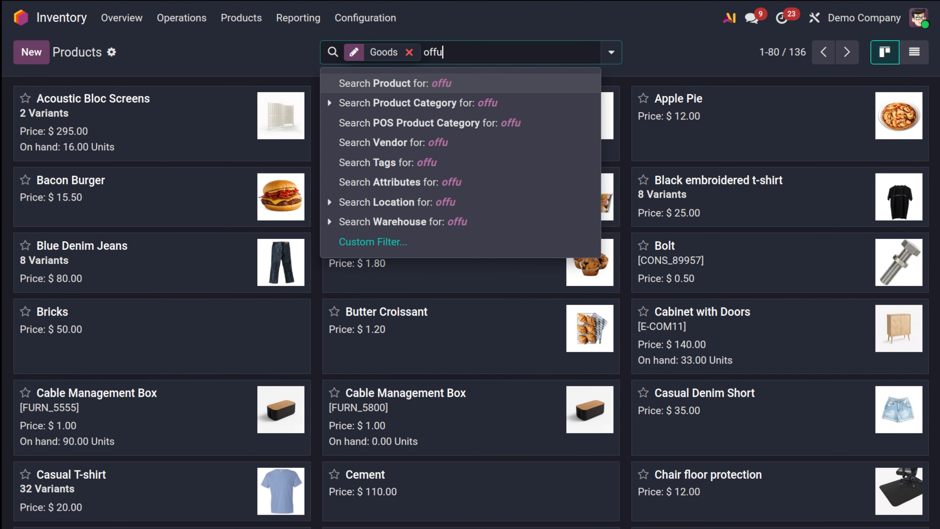
{"action": "key", "text": "BackSpace"}
{"action": "type", "text": "icw"}
{"action": "key", "text": "BackSpace"}
{"action": "type", "text": "e"}
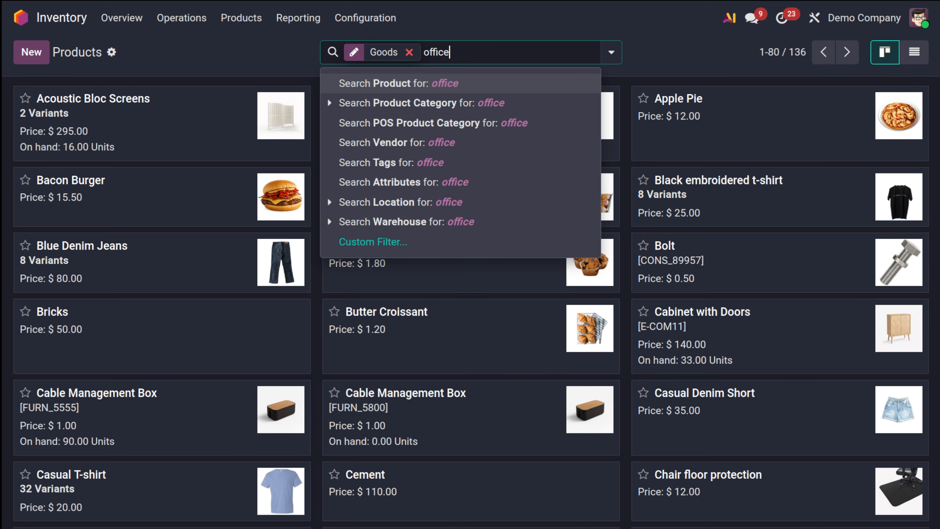
{"action": "key", "text": "Return"}
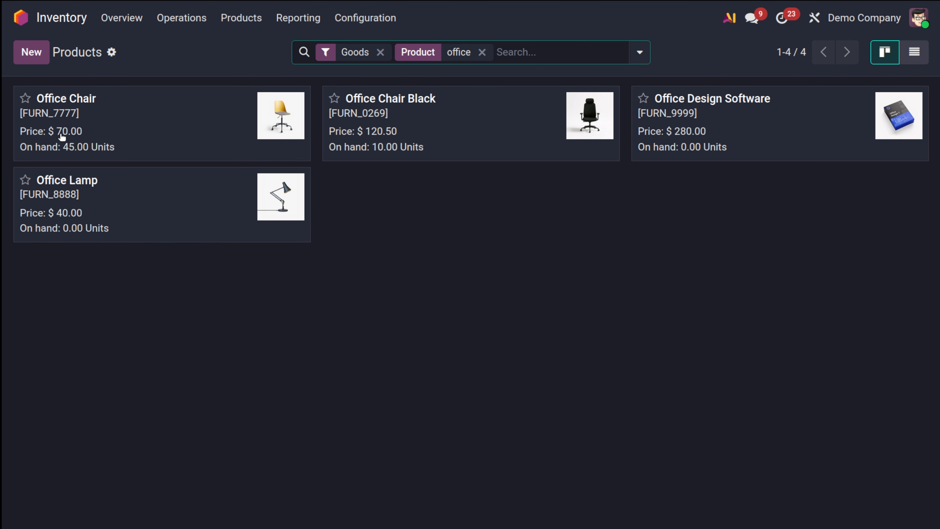
{"action": "left_click", "coordinate": [77, 143]}
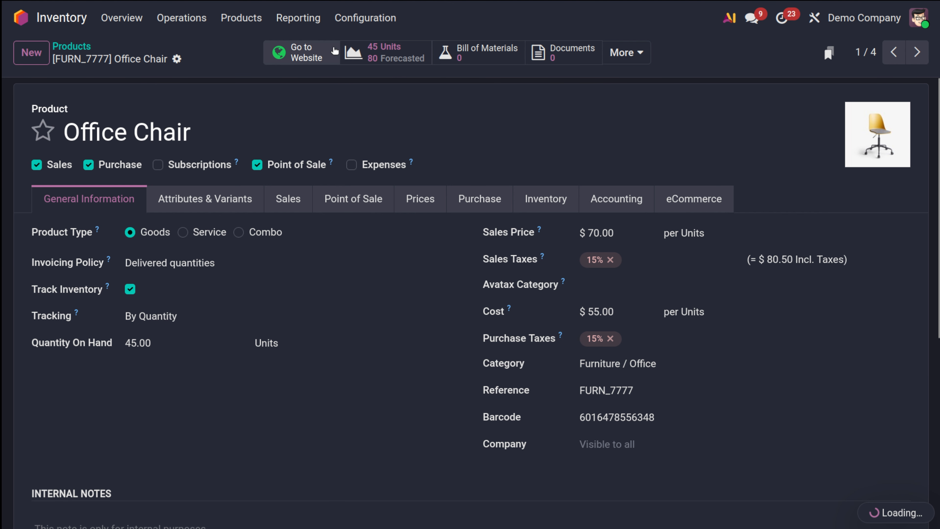